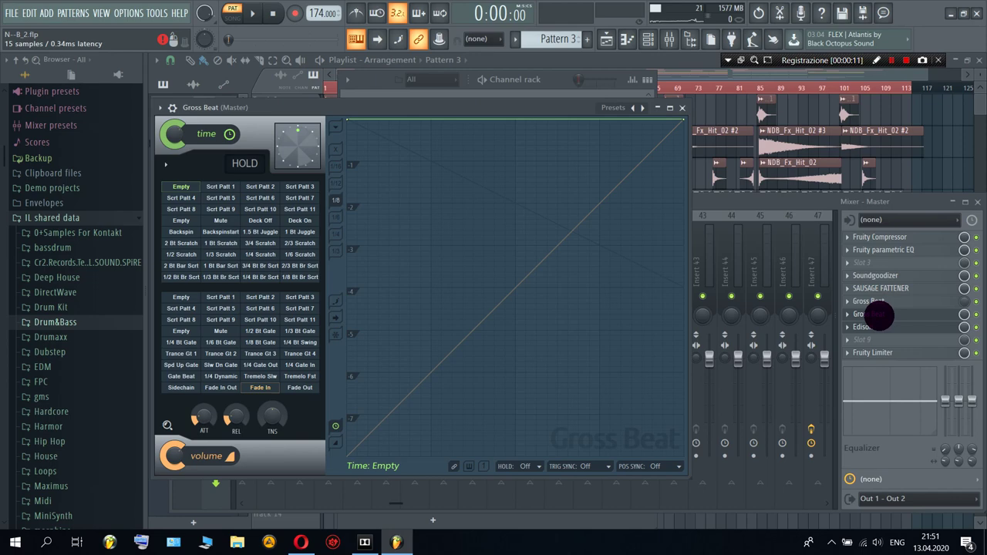
- Open the Edison and Gross Beat effects on the Master track to inspect them
{"action": "left_click", "coordinate": [879, 314]}
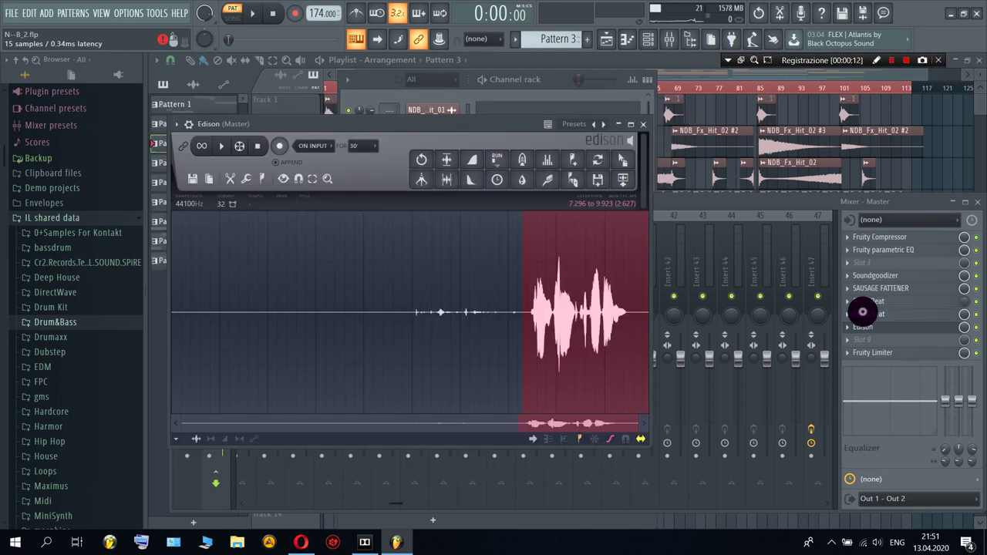
{"action": "left_click", "coordinate": [862, 312]}
{"action": "left_click", "coordinate": [871, 307]}
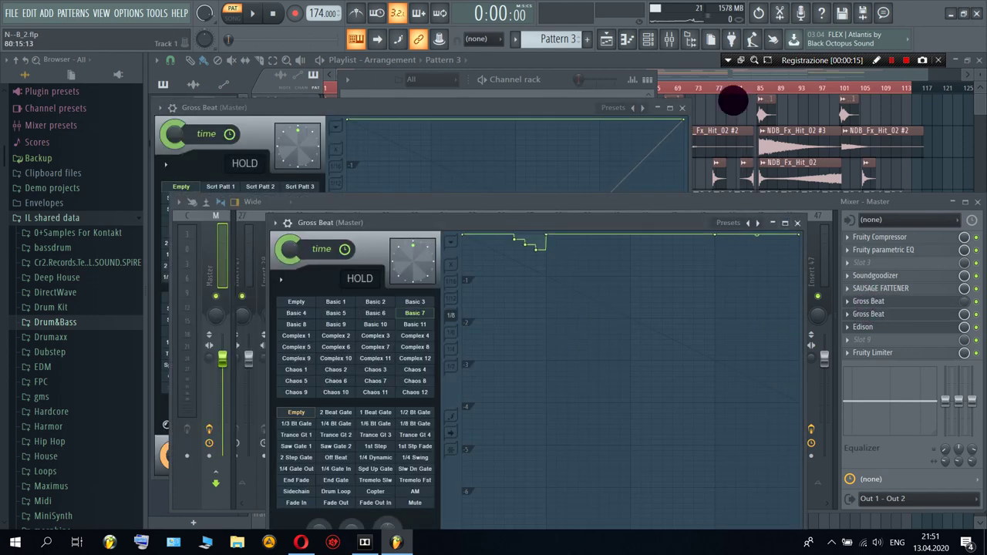
- Bring up the channel rack and play Patterns 1, 2 and 4 one after another
{"action": "left_click", "coordinate": [643, 37]}
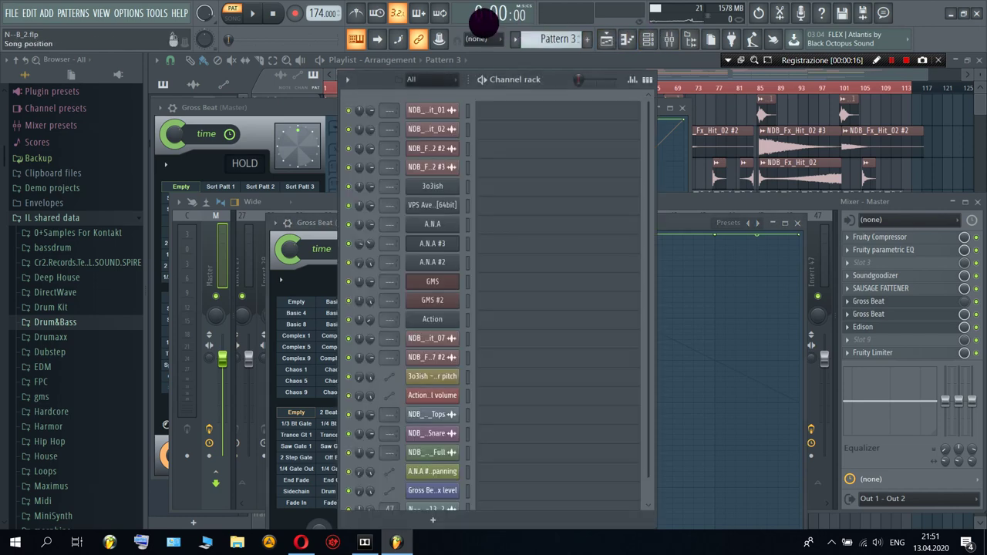
{"action": "scroll", "coordinate": [557, 40], "scroll_direction": "up", "scroll_amount": 2}
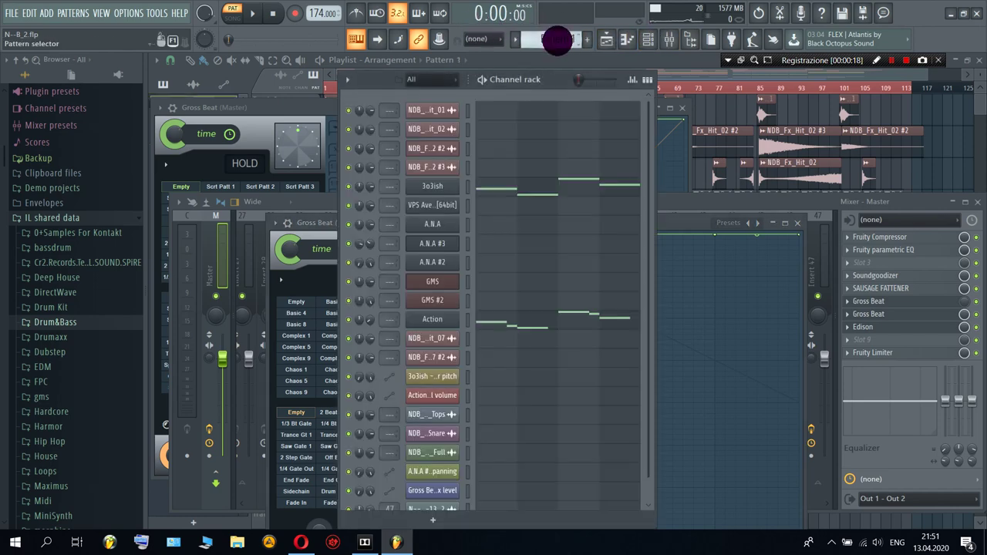
{"action": "key", "text": "space"}
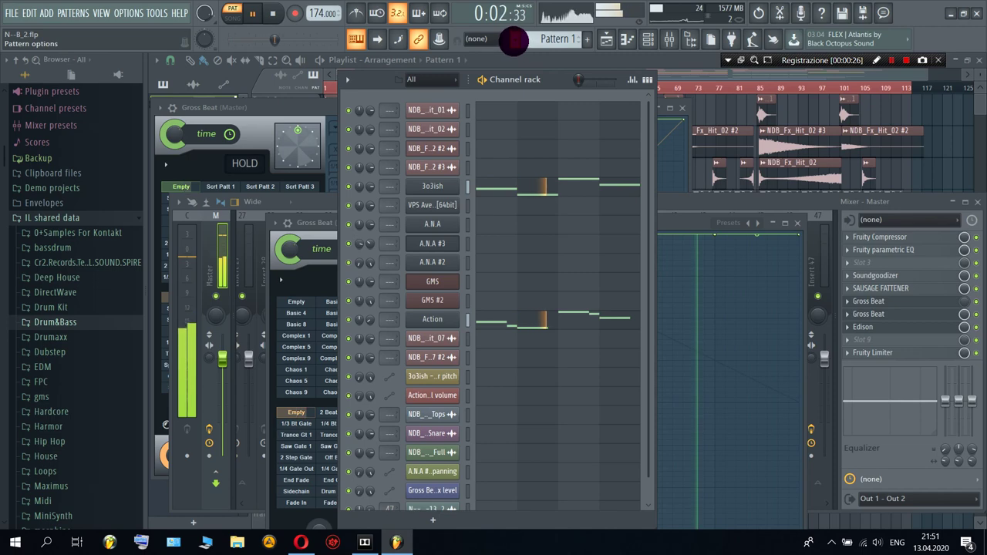
{"action": "left_click", "coordinate": [514, 40]}
{"action": "left_click", "coordinate": [534, 67]}
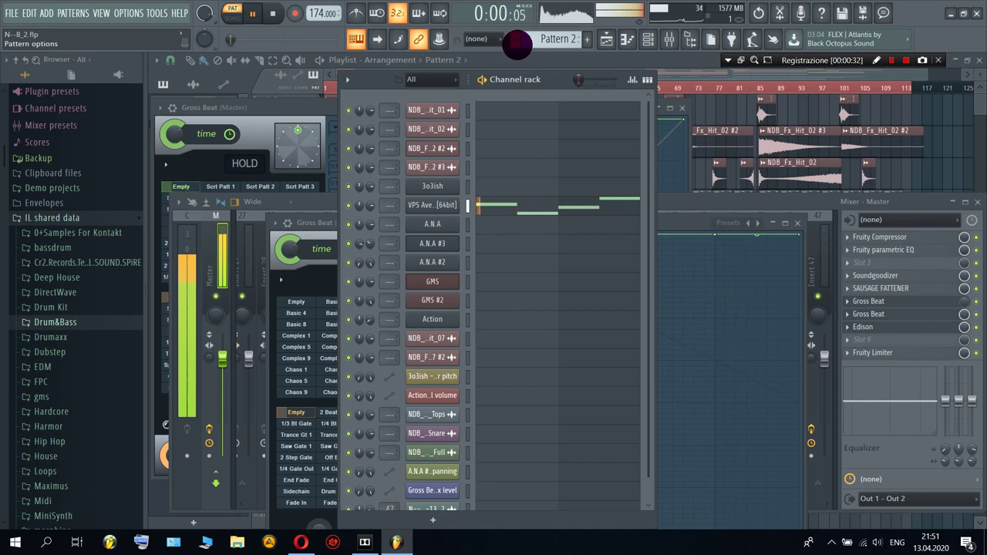
{"action": "left_click", "coordinate": [515, 40]}
{"action": "left_click", "coordinate": [524, 78]}
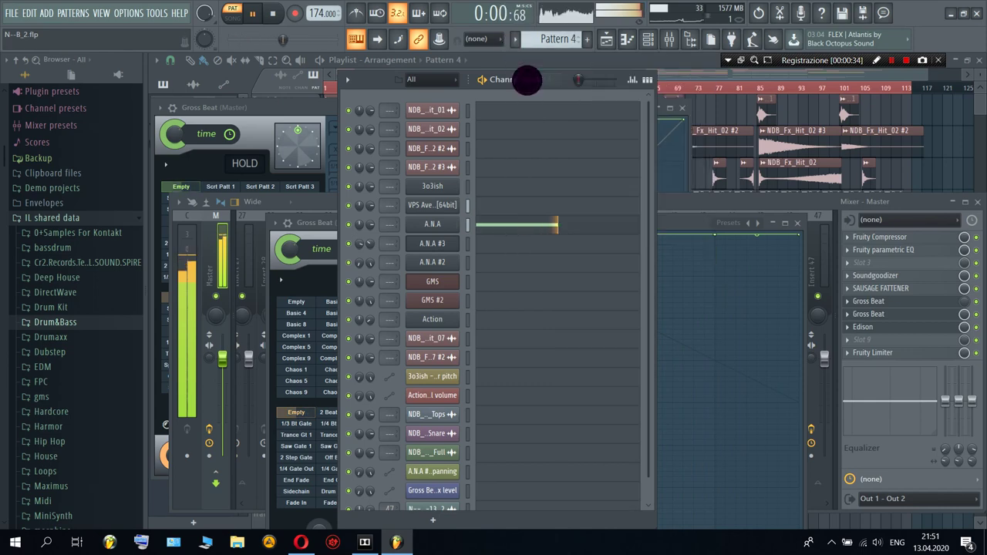
- Continue auditioning the song's patterns by switching to Patterns 5, 6 and 7 during playback
{"action": "left_click", "coordinate": [516, 40]}
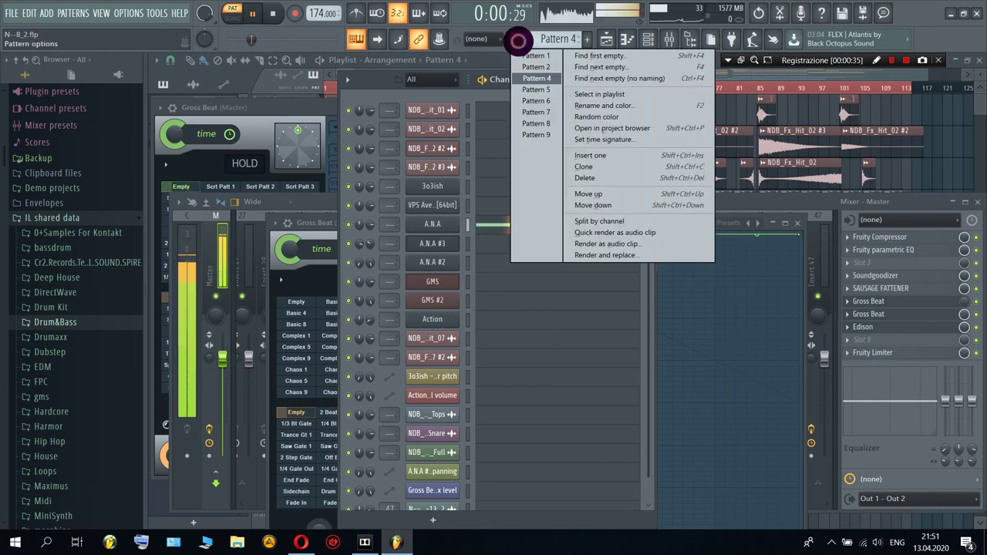
{"action": "left_click", "coordinate": [526, 90]}
{"action": "left_click", "coordinate": [515, 40]}
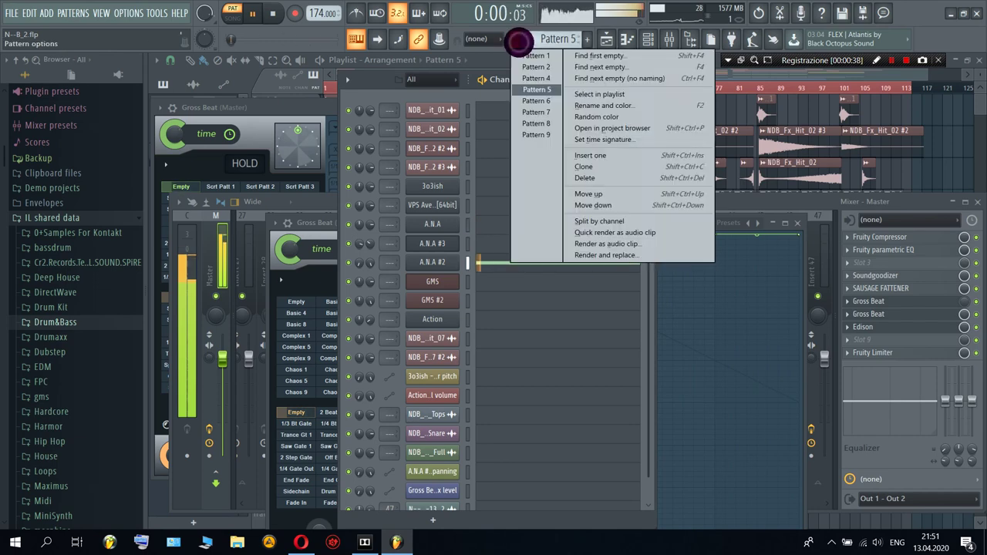
{"action": "left_click", "coordinate": [529, 101]}
{"action": "left_click", "coordinate": [515, 40]}
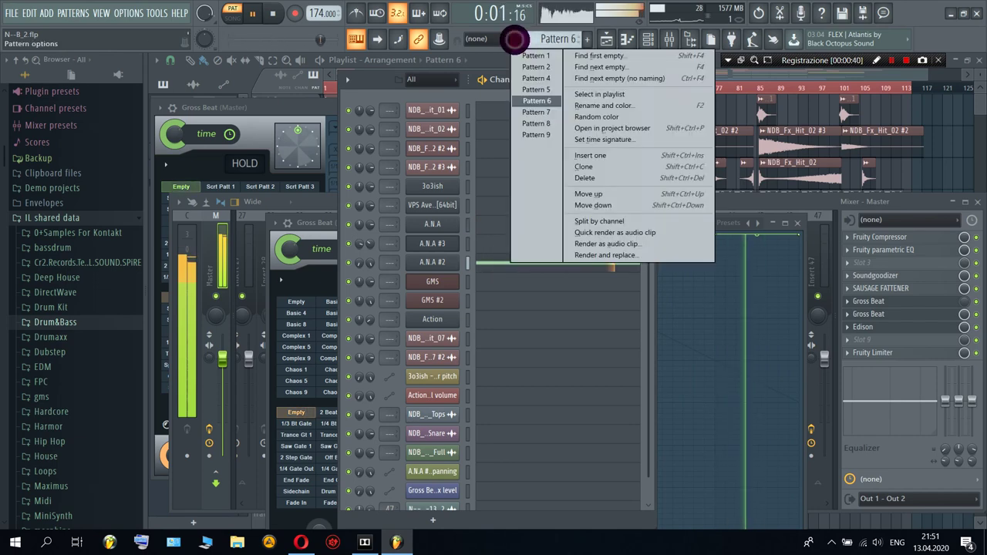
{"action": "left_click", "coordinate": [534, 113]}
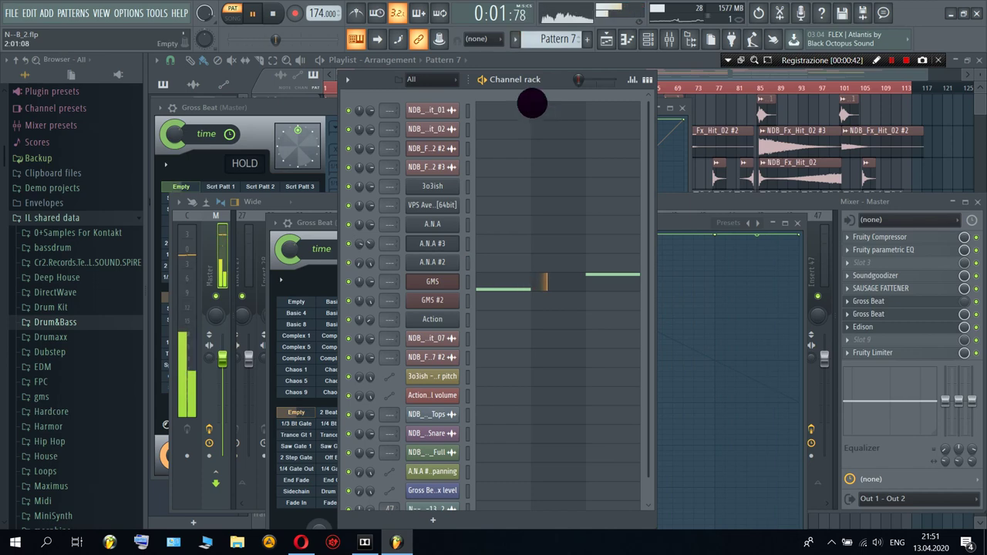
- Audition Patterns 8 and 9, and stop playback
{"action": "left_click", "coordinate": [515, 40]}
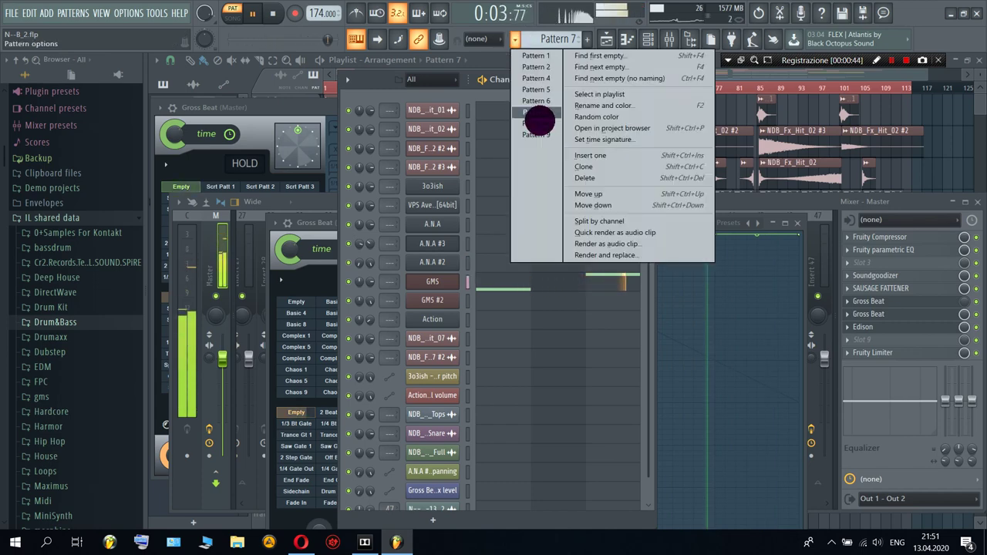
{"action": "left_click", "coordinate": [540, 125]}
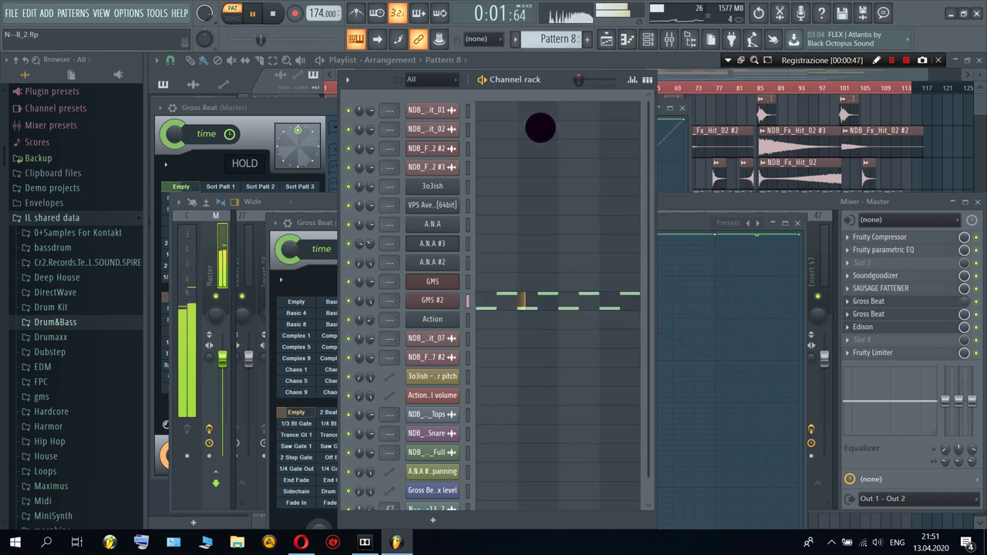
{"action": "left_click", "coordinate": [510, 44]}
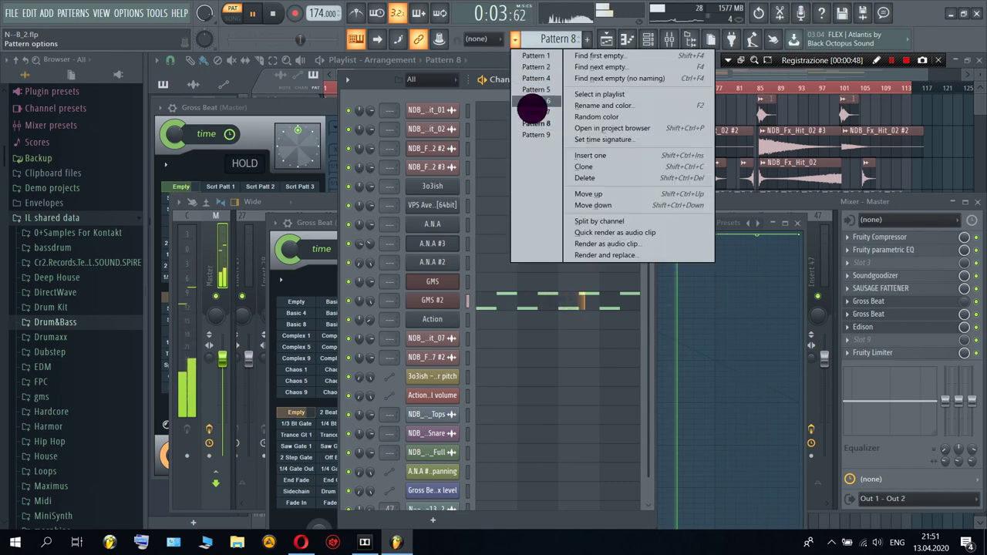
{"action": "left_click", "coordinate": [535, 135]}
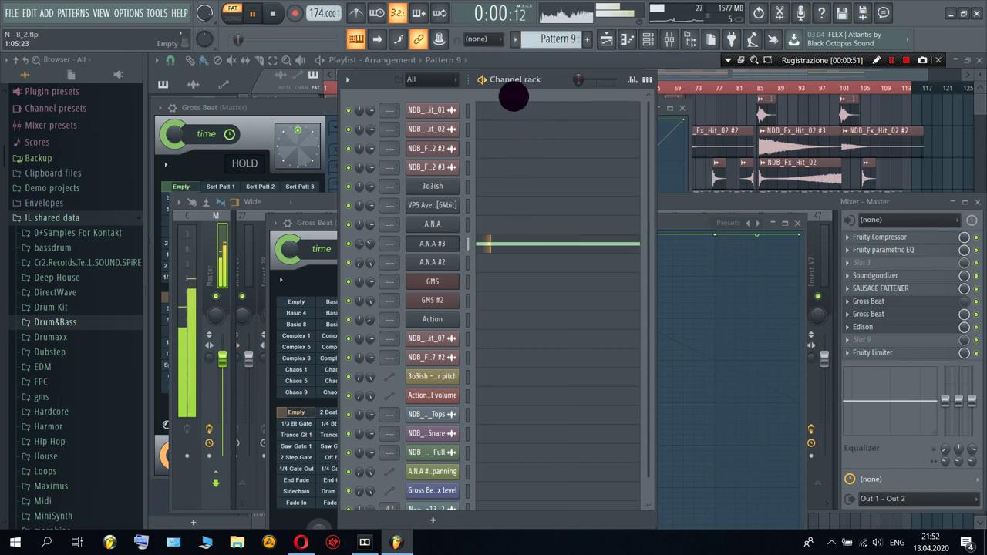
{"action": "left_click", "coordinate": [270, 14]}
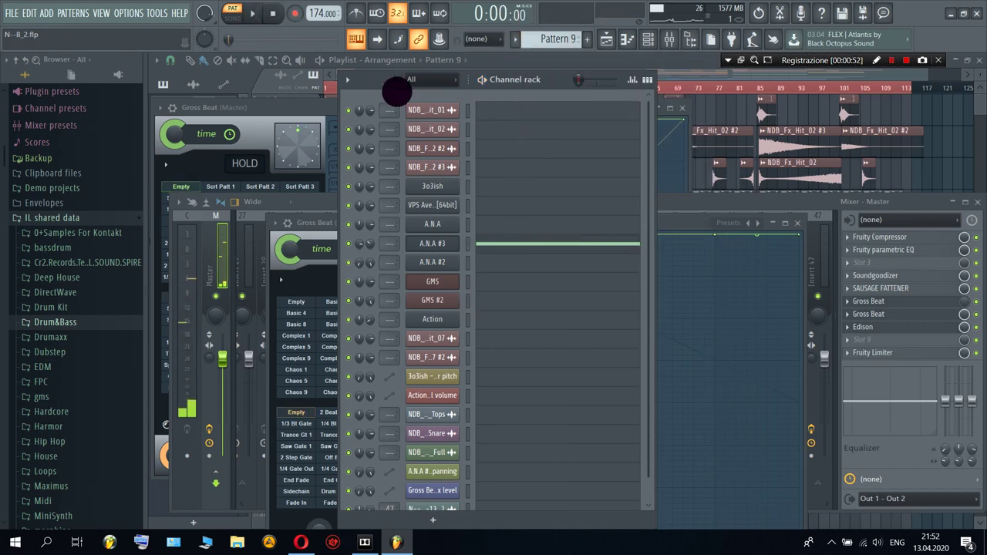
- Preview the NDB_Fx_Hit_01 and NDB_Fx_Hit_02 samples and examine the Reverse effect on NDB_Fx_Hit_02
{"action": "left_click", "coordinate": [432, 109]}
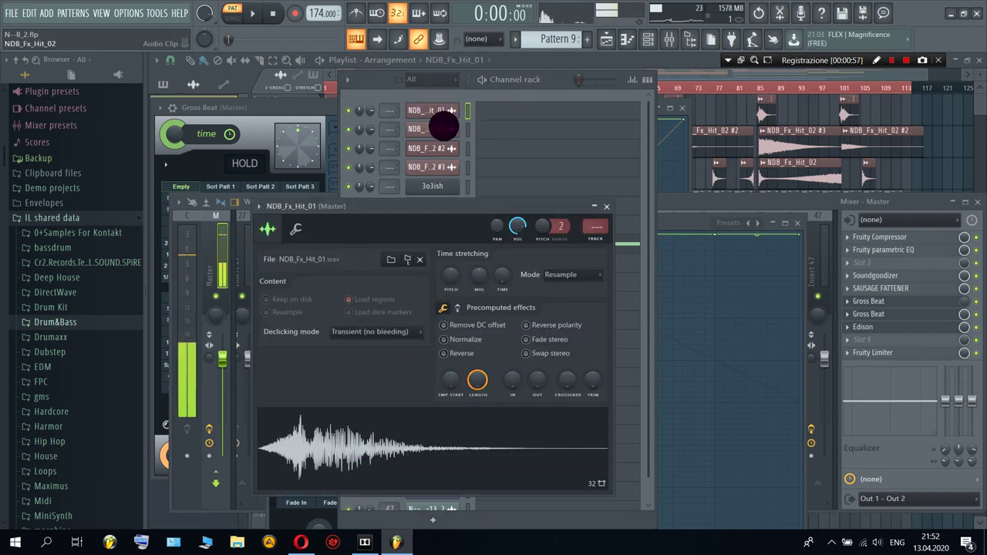
{"action": "left_click", "coordinate": [444, 127]}
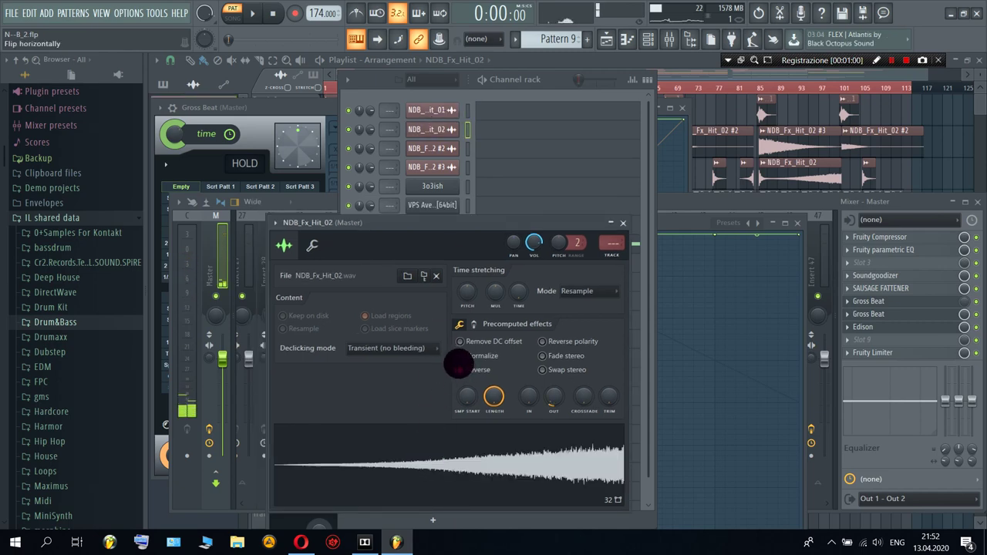
{"action": "left_click", "coordinate": [458, 368]}
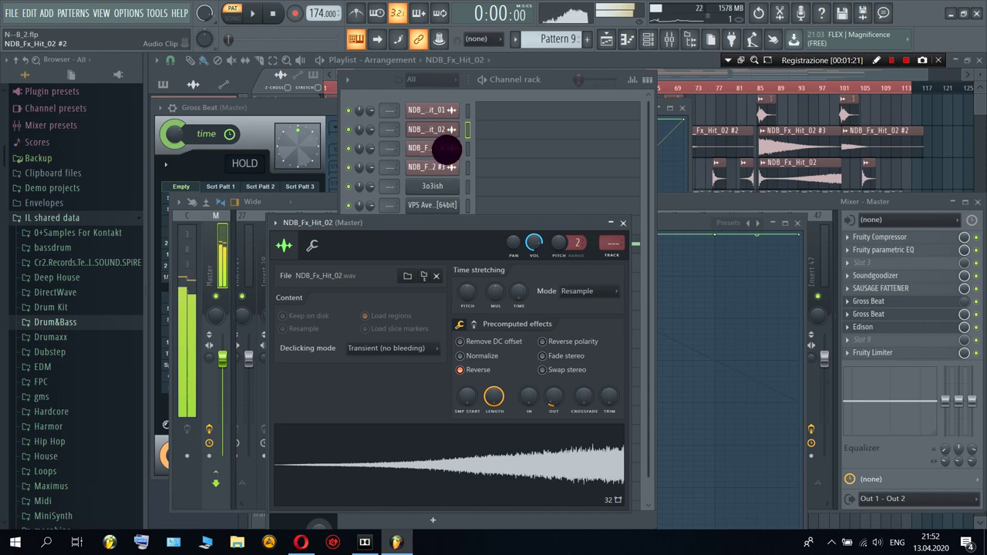
- Preview the NDB_Fx_Hit_02 #2 and NDB_Fx_Hit_02 #3 channels and examine their sample settings
{"action": "left_click", "coordinate": [446, 148]}
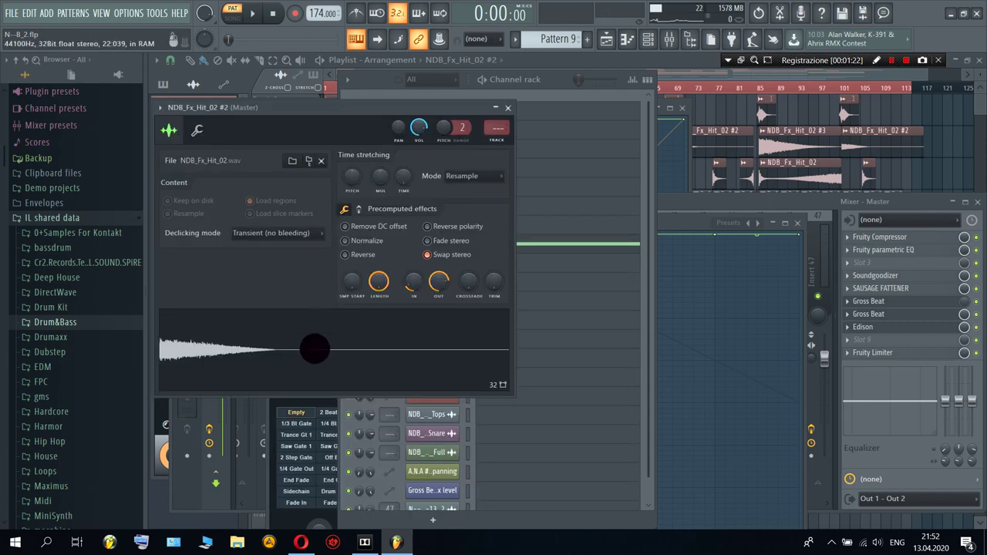
{"action": "left_click", "coordinate": [561, 77]}
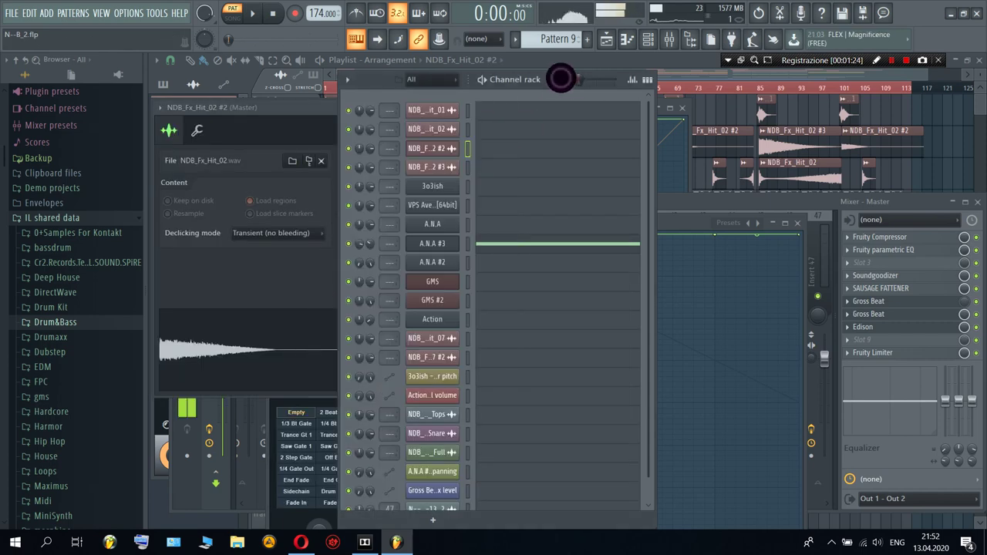
{"action": "left_click", "coordinate": [433, 166]}
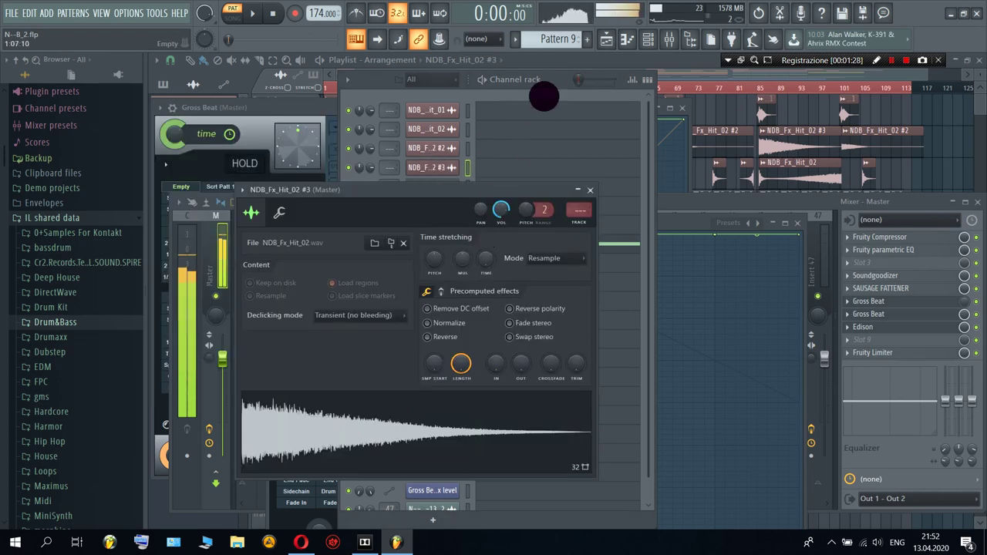
{"action": "left_click", "coordinate": [551, 84]}
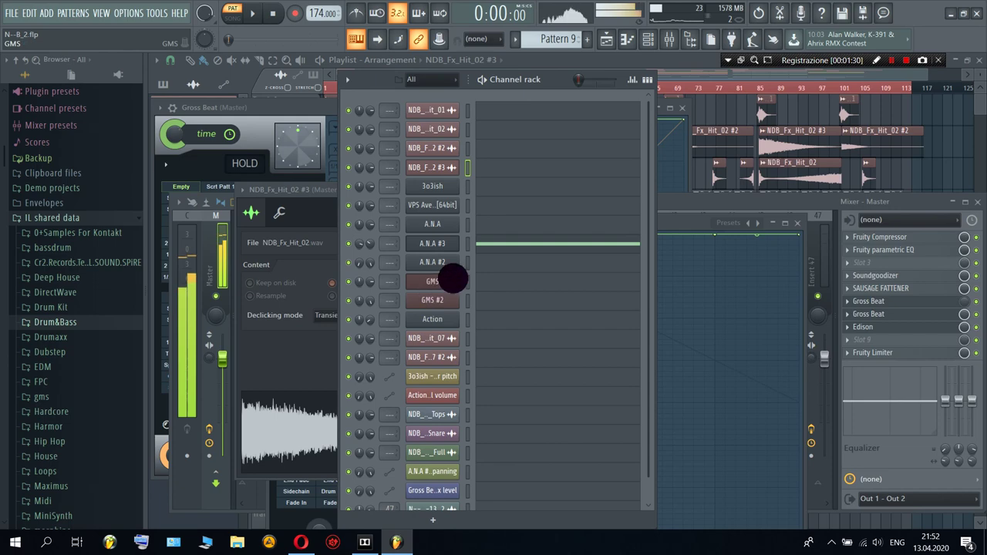
- Preview the NDB_Fx_Hit_07 and NDB_Fx_Hit_07 #2 channels and examine their waveforms and effects
{"action": "left_click", "coordinate": [435, 337]}
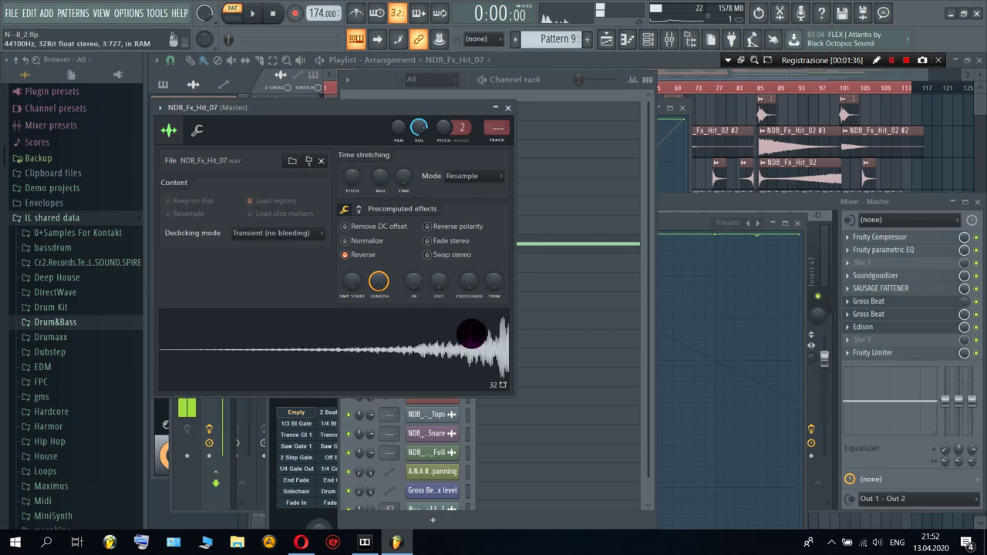
{"action": "left_click", "coordinate": [556, 82]}
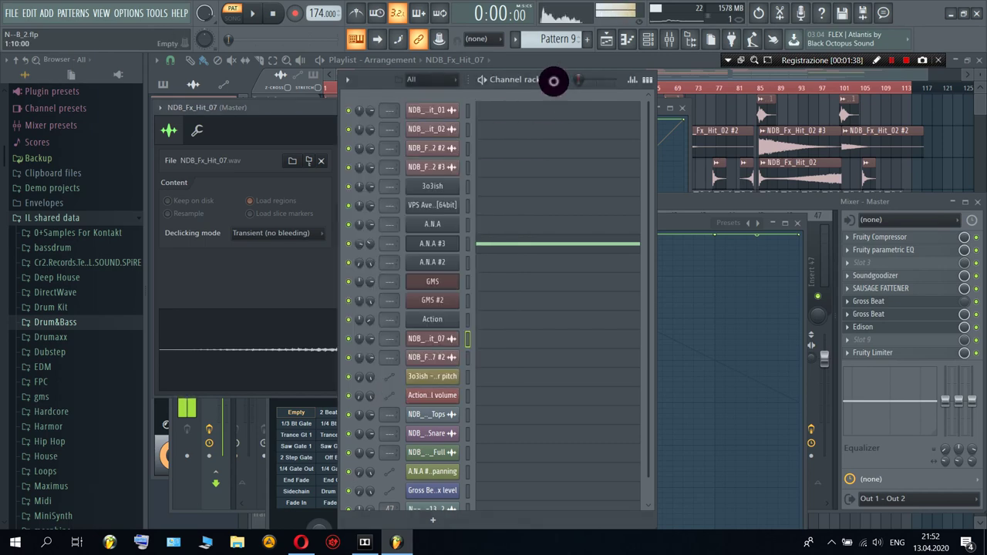
{"action": "left_click", "coordinate": [431, 357]}
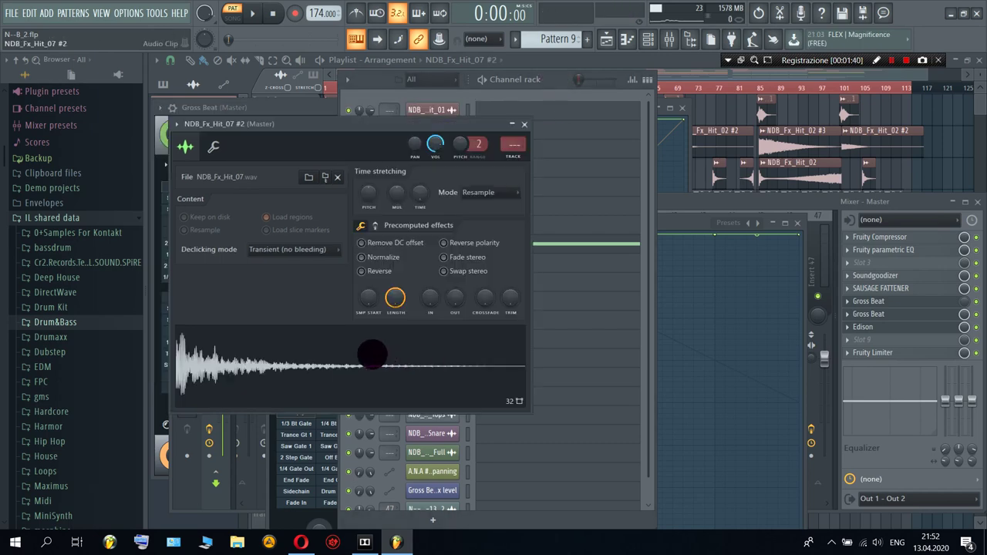
{"action": "left_click", "coordinate": [557, 83]}
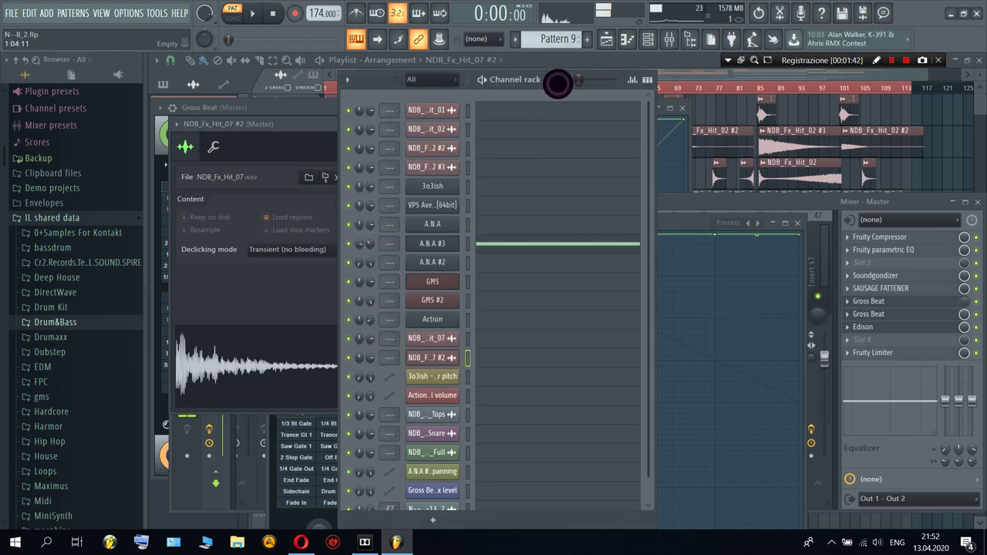
- Preview the NDB_174_Drums_01_Tops drum loop and return to the channel rack
{"action": "scroll", "coordinate": [433, 381], "scroll_direction": "down", "scroll_amount": 1}
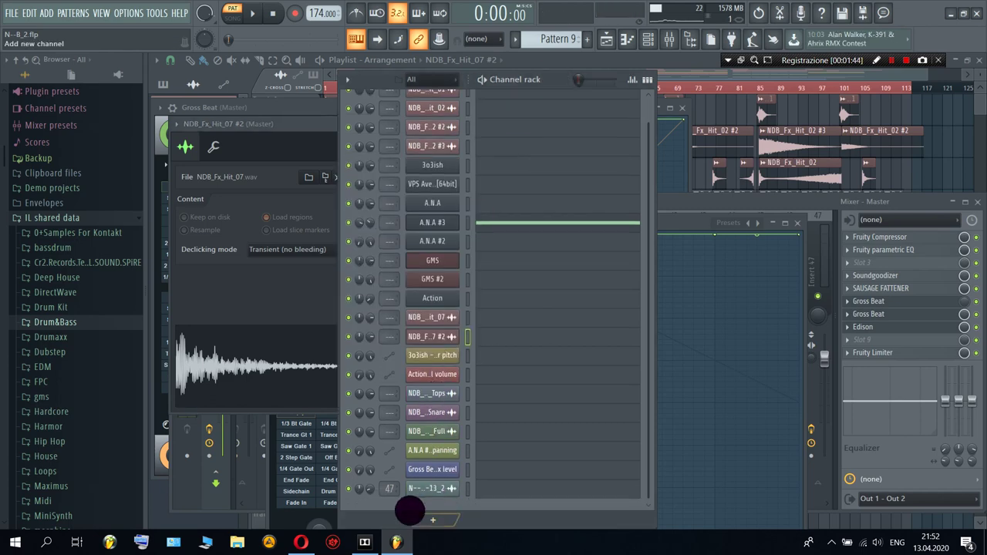
{"action": "left_click", "coordinate": [424, 394]}
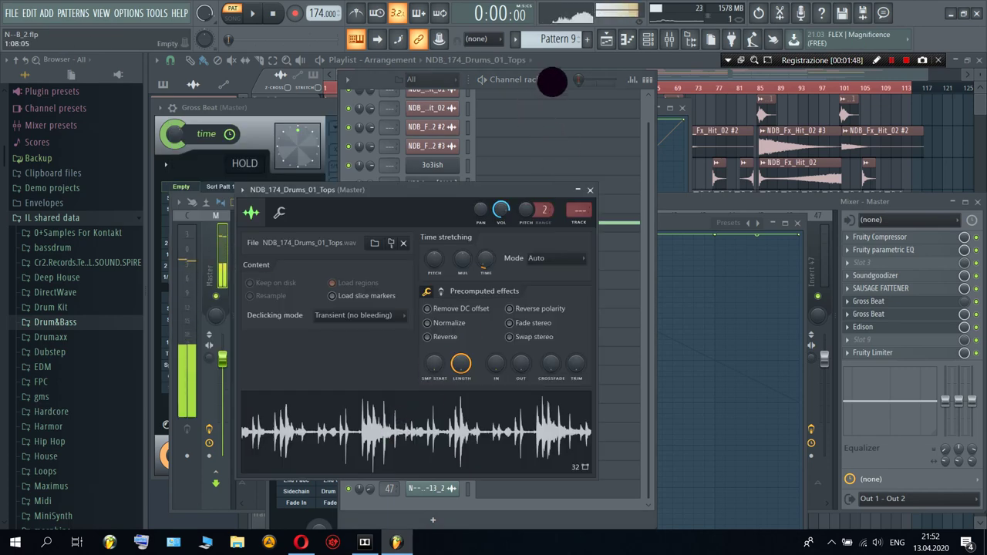
{"action": "left_click", "coordinate": [549, 82]}
- Listen to the NDB_174_Drums_01_Kick_Snare loop, stop it and return to the channel rack
{"action": "left_click", "coordinate": [423, 414]}
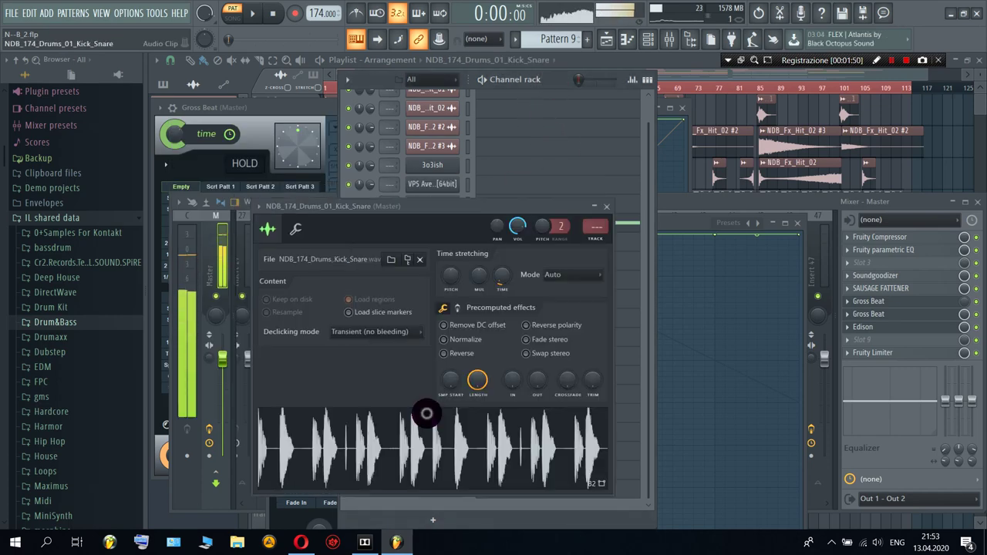
{"action": "key", "text": "space"}
{"action": "key", "text": "space"}
{"action": "left_click", "coordinate": [447, 449]}
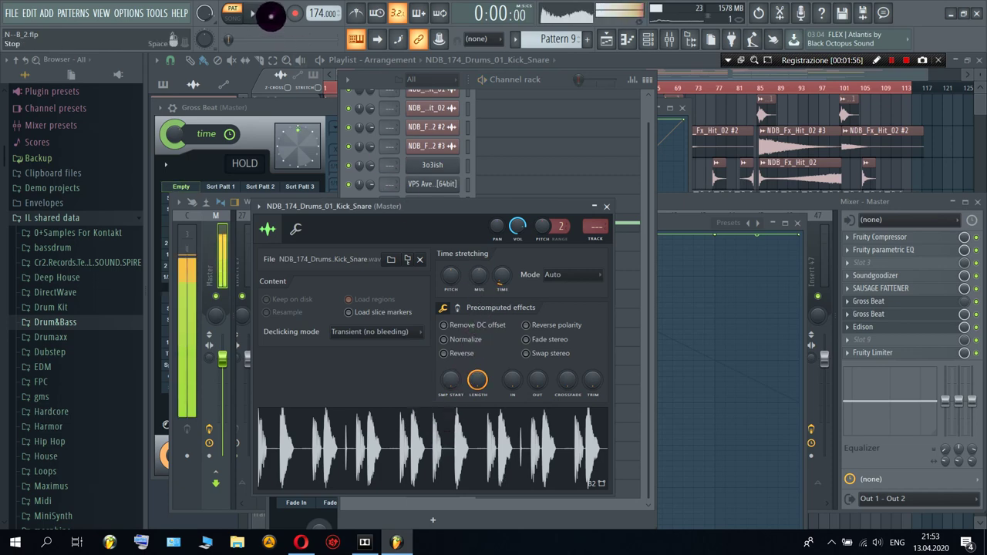
{"action": "left_click", "coordinate": [272, 15]}
{"action": "left_click", "coordinate": [551, 78]}
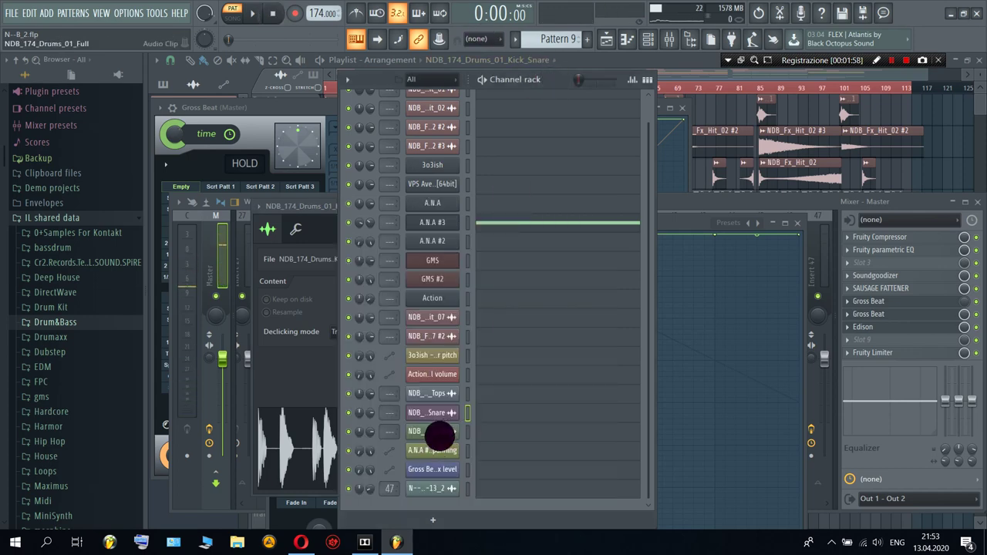
- Listen to the NDB_174_Drums_01_Full loop, stop it and return to the full channel list
{"action": "left_click", "coordinate": [438, 433]}
{"action": "left_click", "coordinate": [399, 445]}
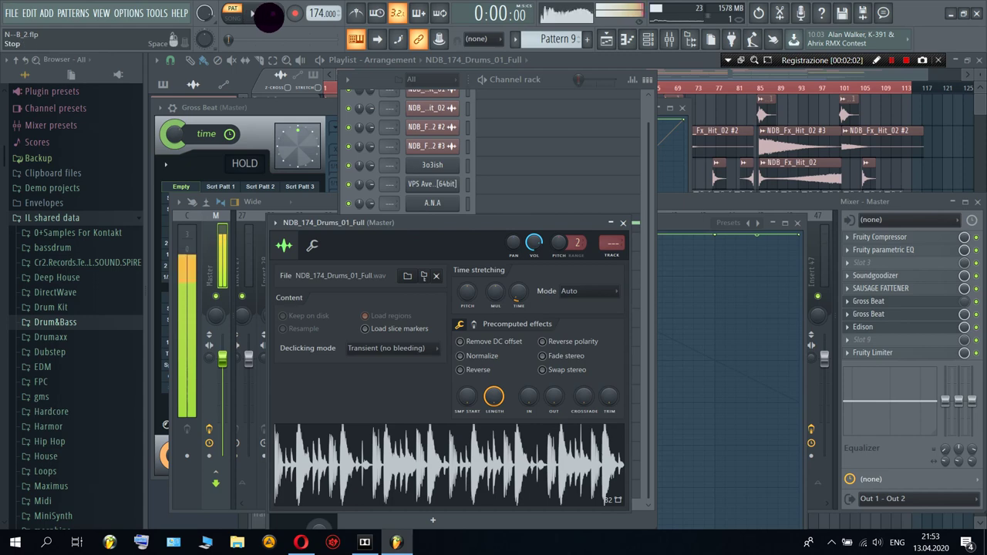
{"action": "left_click", "coordinate": [270, 15]}
{"action": "left_click", "coordinate": [555, 88]}
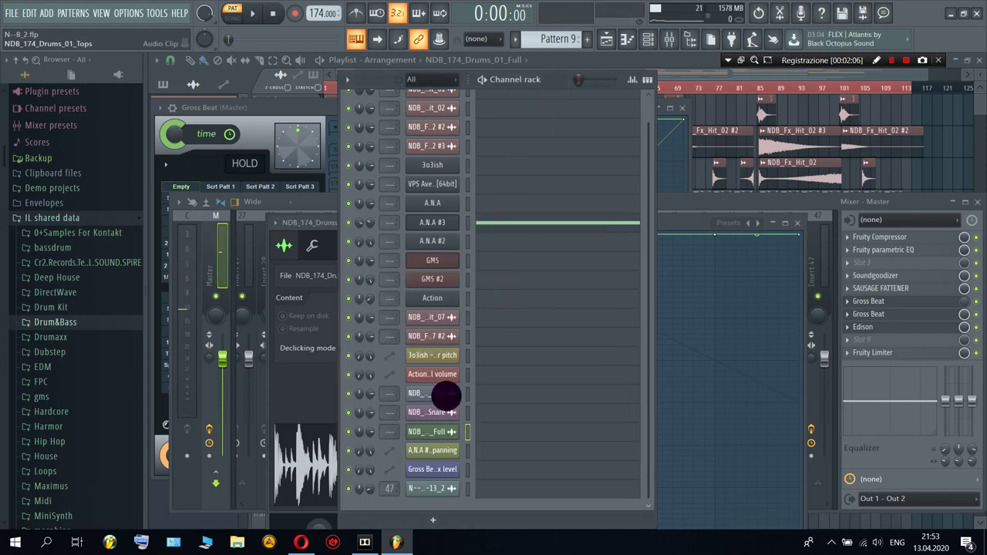
{"action": "scroll", "coordinate": [446, 395], "scroll_direction": "up", "scroll_amount": 2}
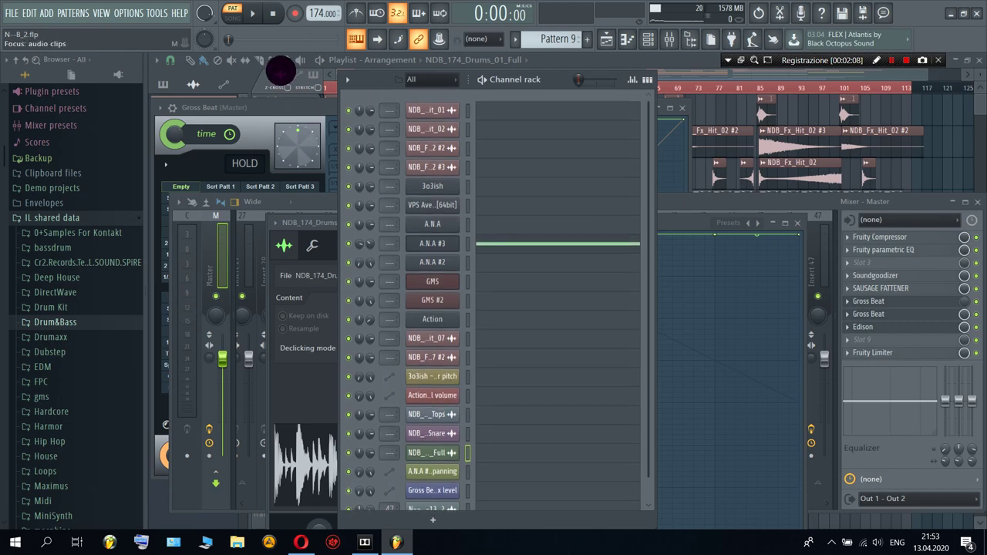
- Switch playback to song mode, bring the Playlist into full view and play the arrangement from the start
{"action": "left_click", "coordinate": [231, 17]}
{"action": "left_click", "coordinate": [566, 61]}
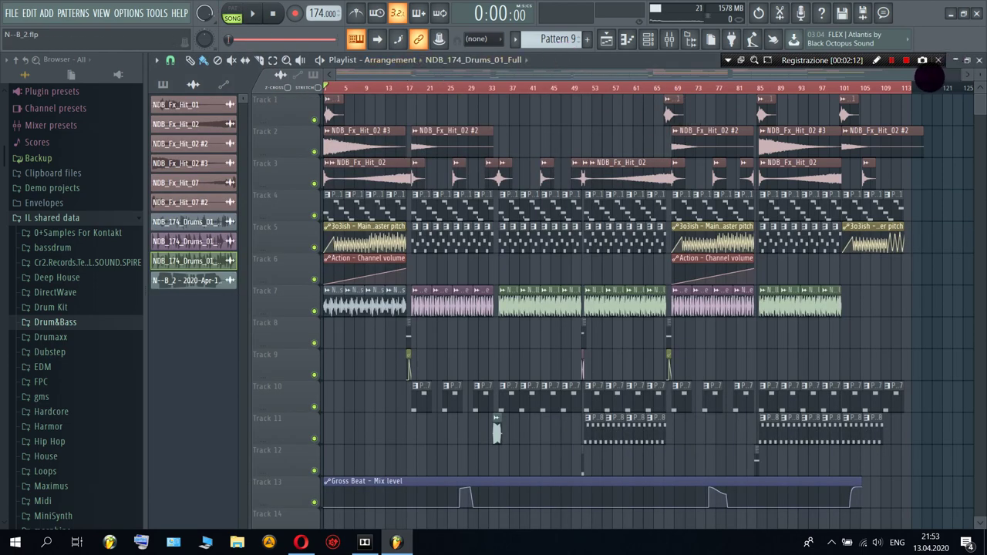
{"action": "left_click_drag", "start_coordinate": [928, 77], "coordinate": [587, 245]}
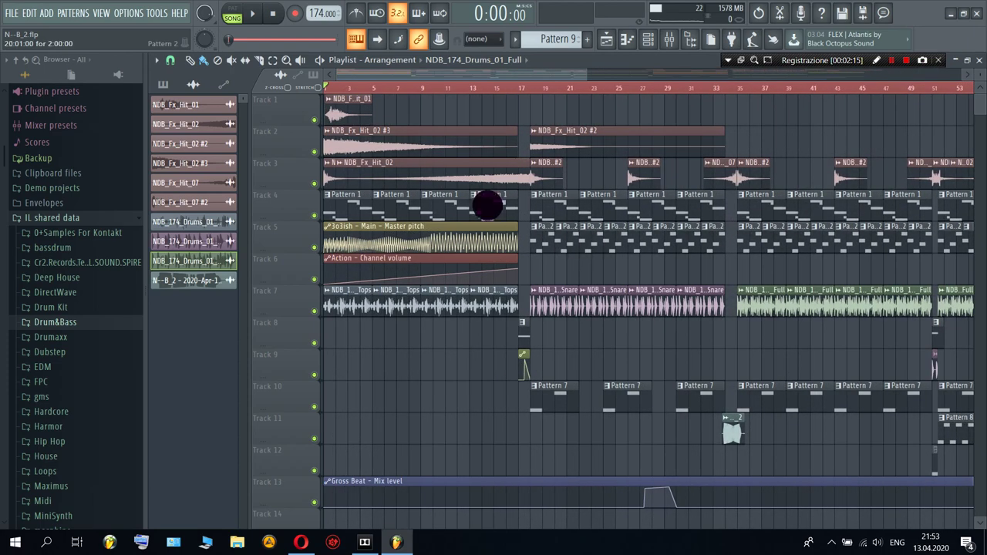
{"action": "left_click", "coordinate": [250, 13]}
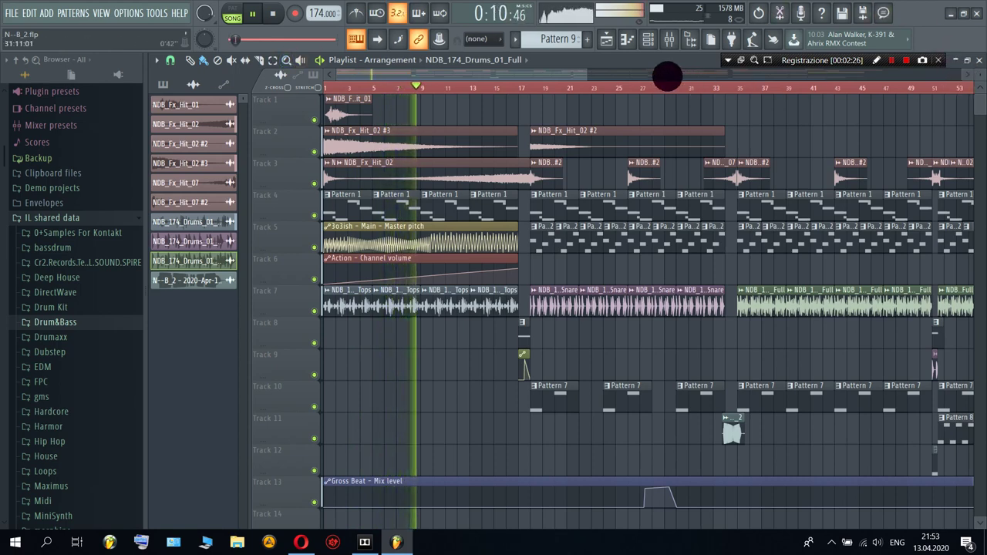
- Follow the playing arrangement, examining the clips around bars 12 to 24 up close and the full song layout
{"action": "left_click_drag", "start_coordinate": [586, 76], "coordinate": [435, 80]}
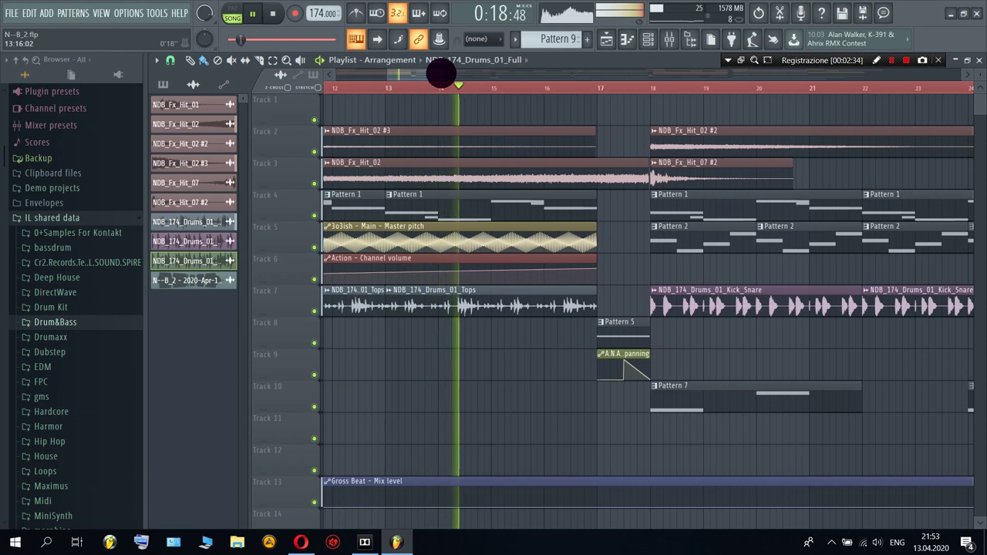
{"action": "left_click_drag", "start_coordinate": [440, 74], "coordinate": [485, 93]}
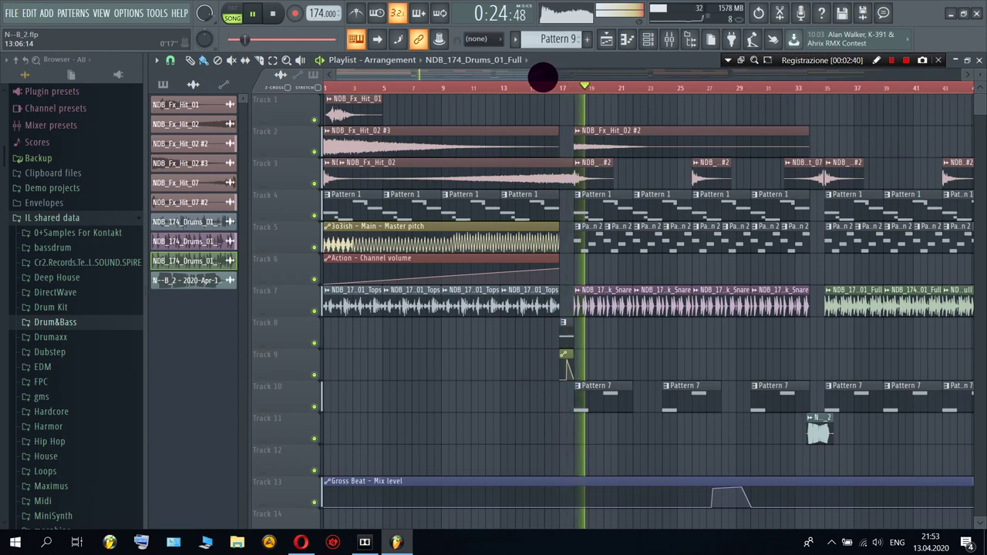
{"action": "left_click_drag", "start_coordinate": [543, 77], "coordinate": [881, 77]}
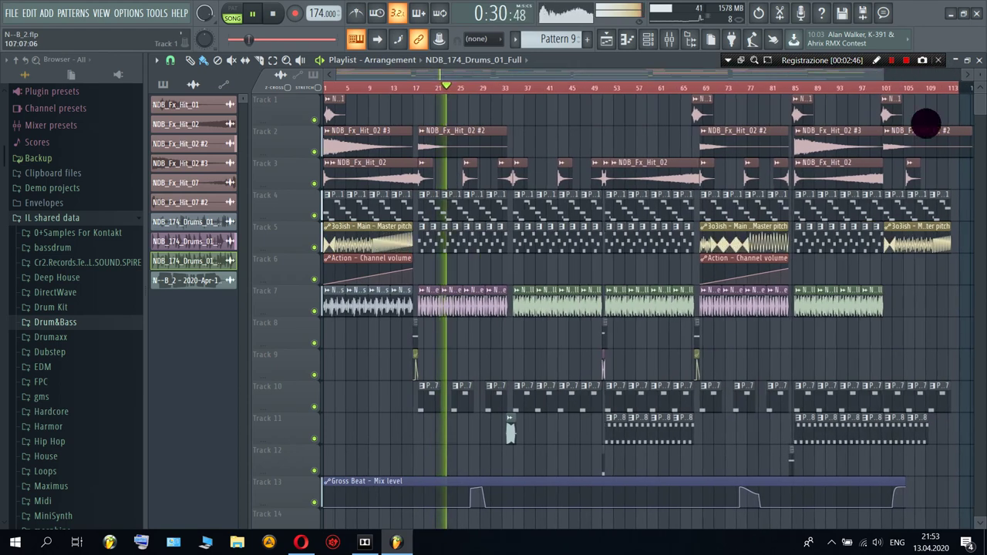